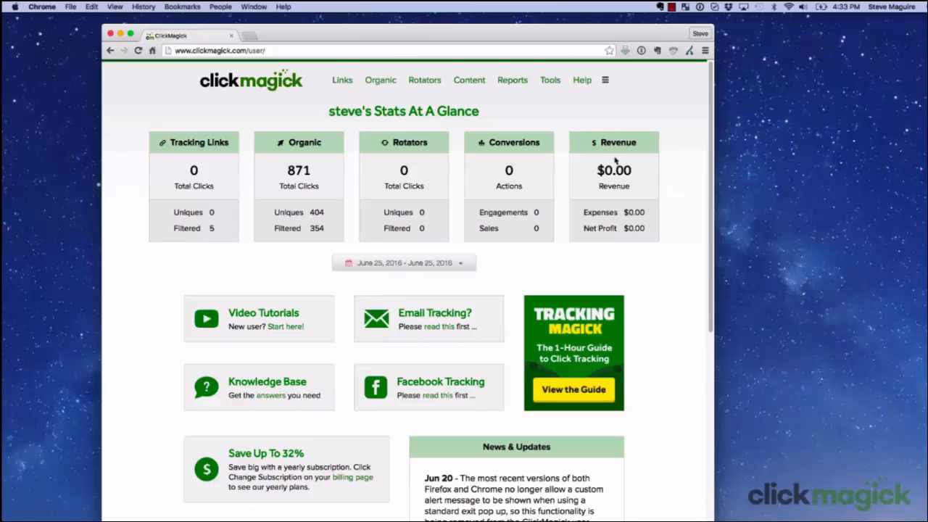
# - Open the Antarctic Snow Water tracking link's details, check its primary URL, and bring up its split testing settings
pyautogui.click(249, 37)
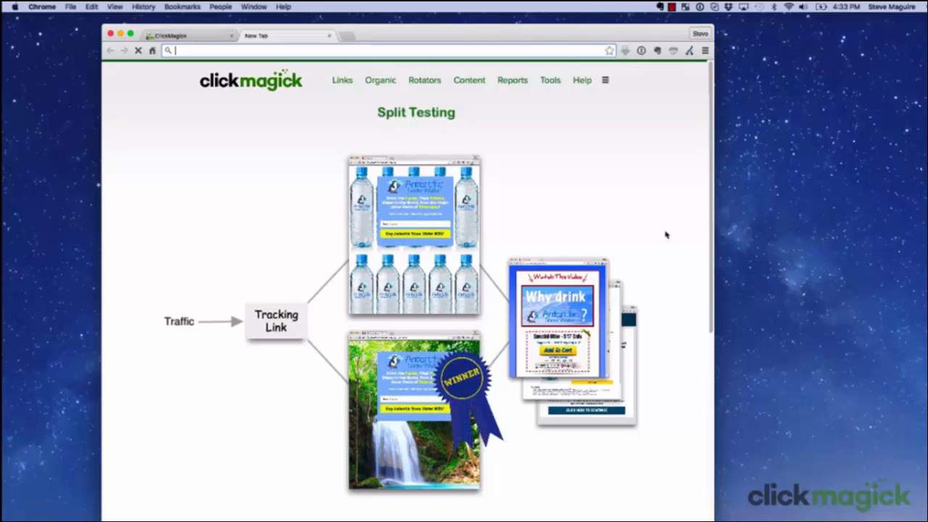
pyautogui.click(344, 80)
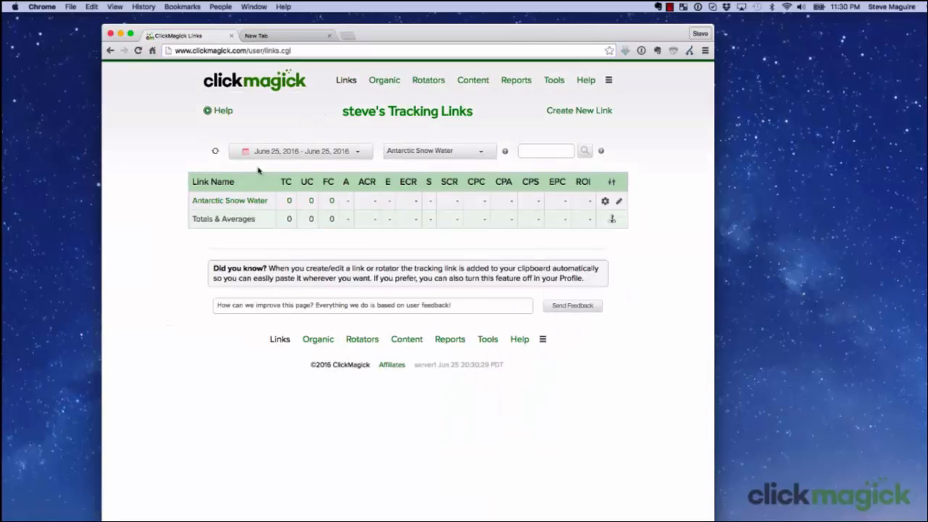
pyautogui.click(226, 201)
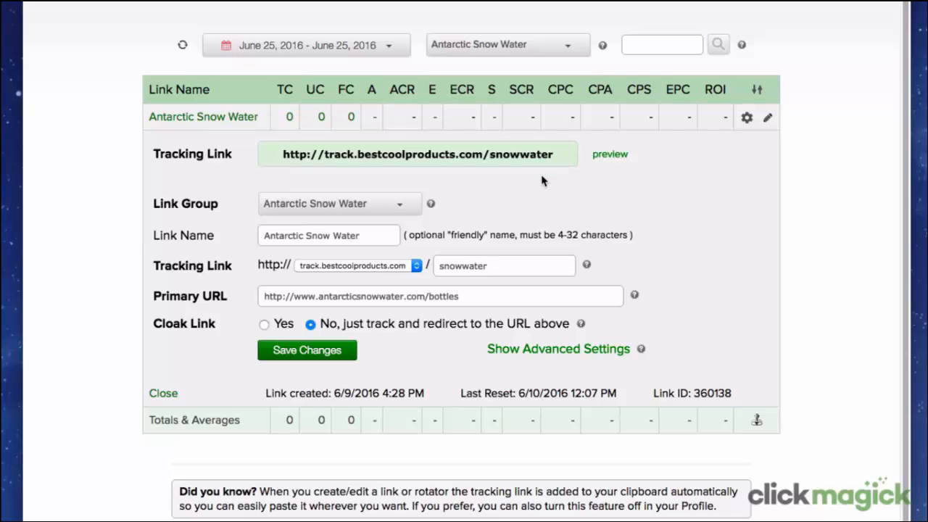
pyautogui.doubleClick(443, 296)
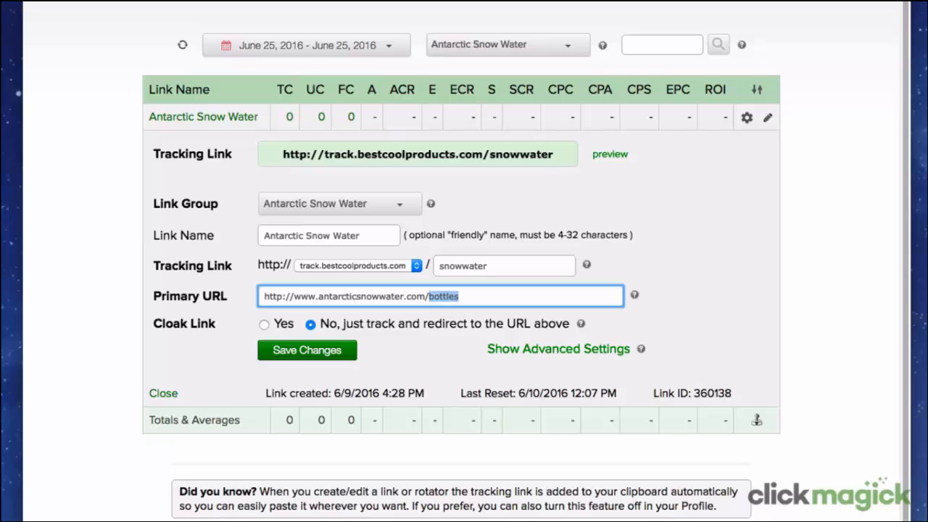
pyautogui.click(460, 295)
pyautogui.click(747, 118)
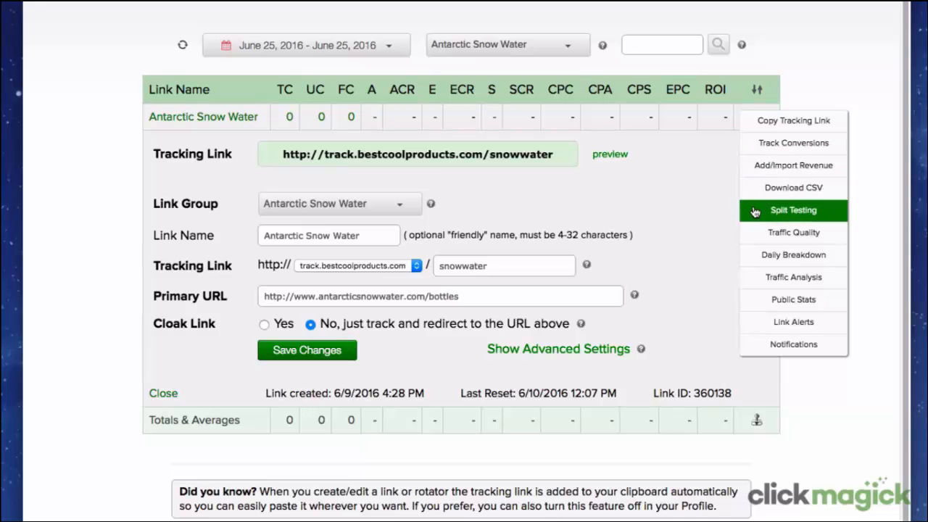
pyautogui.click(754, 211)
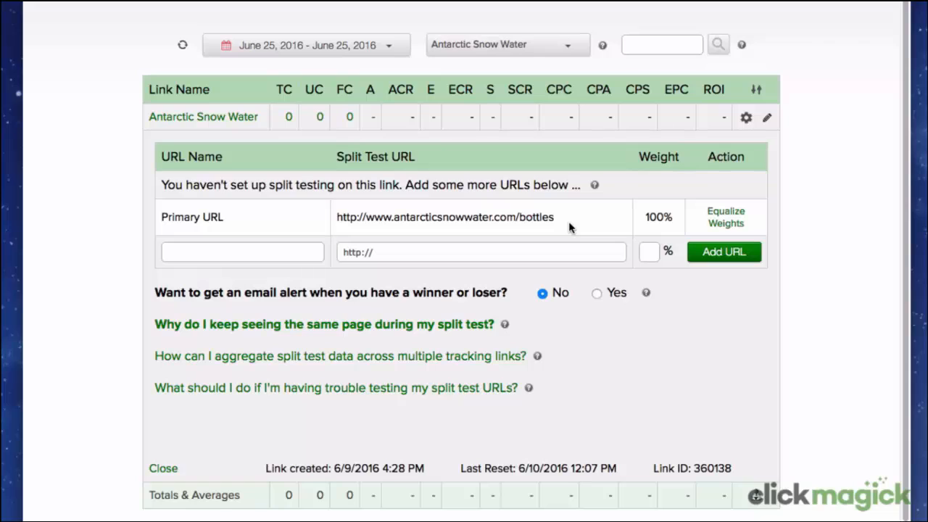
pyautogui.click(211, 253)
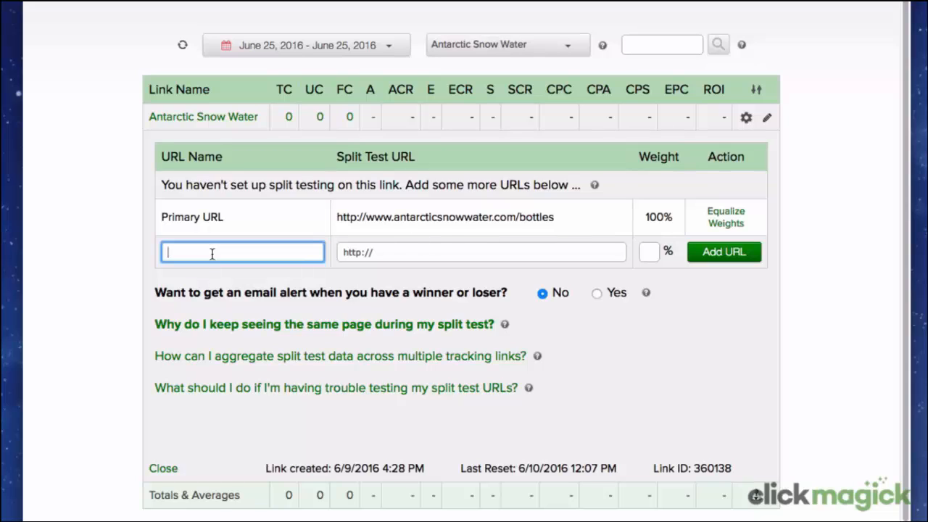
pyautogui.write('Nature')
pyautogui.click(381, 253)
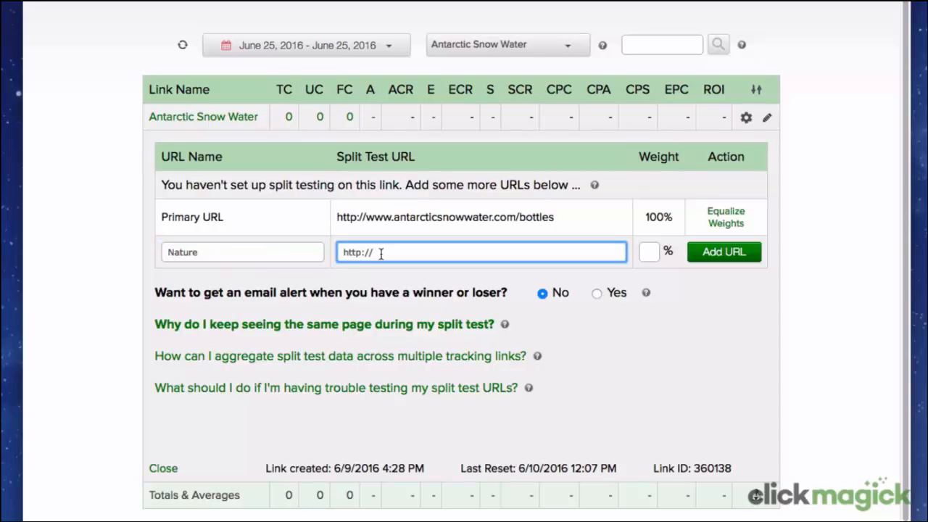
pyautogui.write('antarcticsnow')
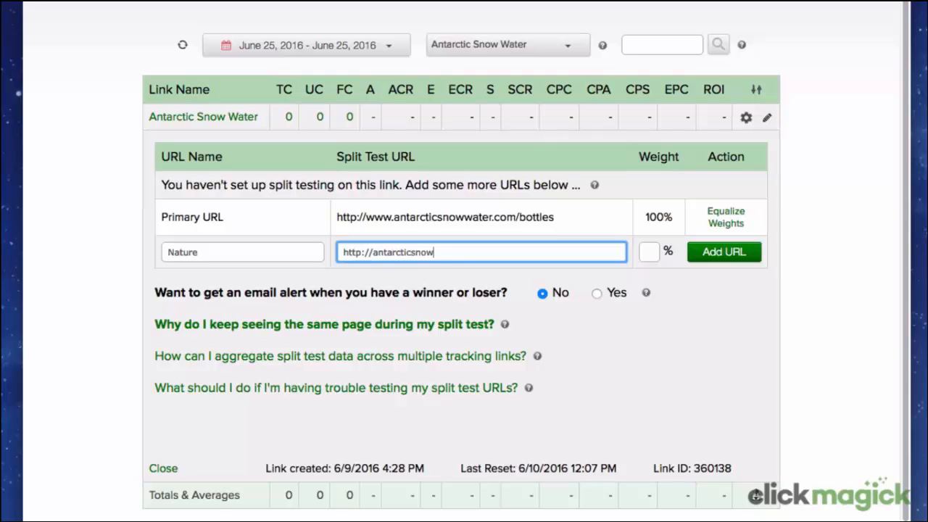
pyautogui.write('water.com/nature')
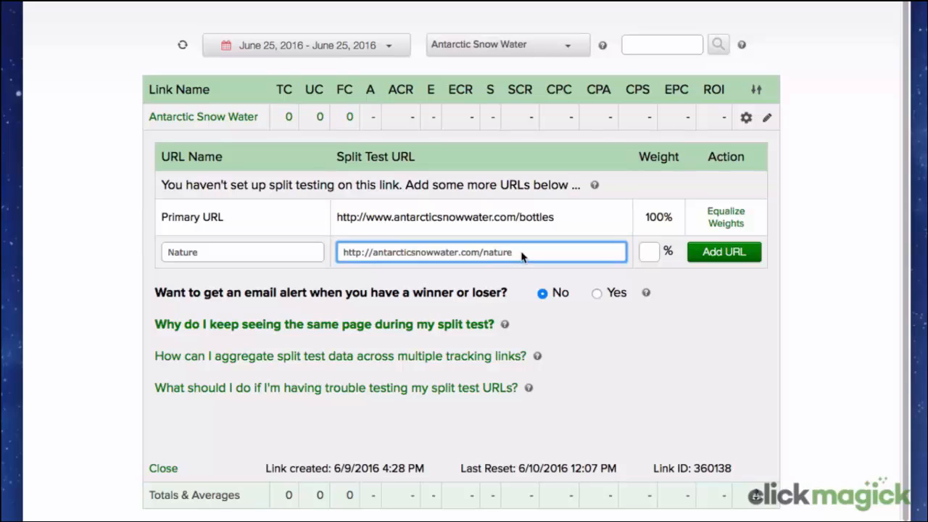
pyautogui.click(646, 252)
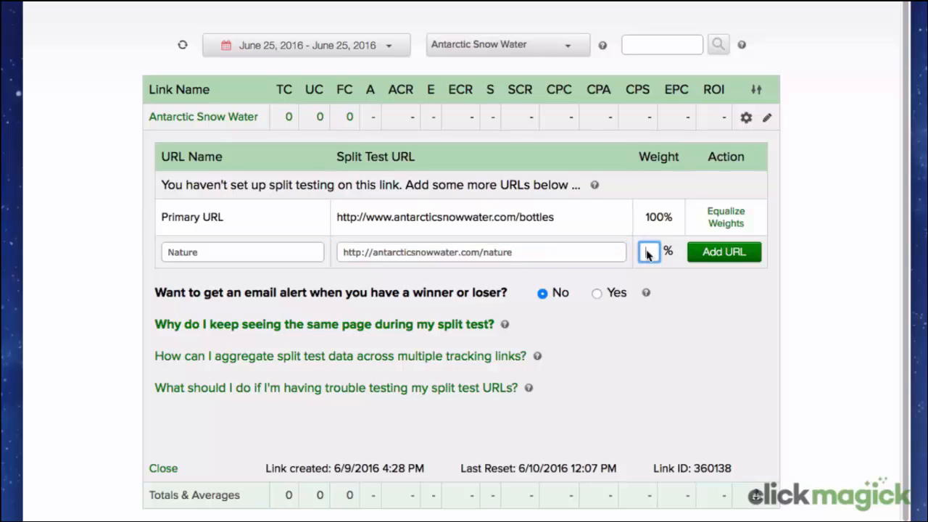
pyautogui.write('50')
pyautogui.click(725, 254)
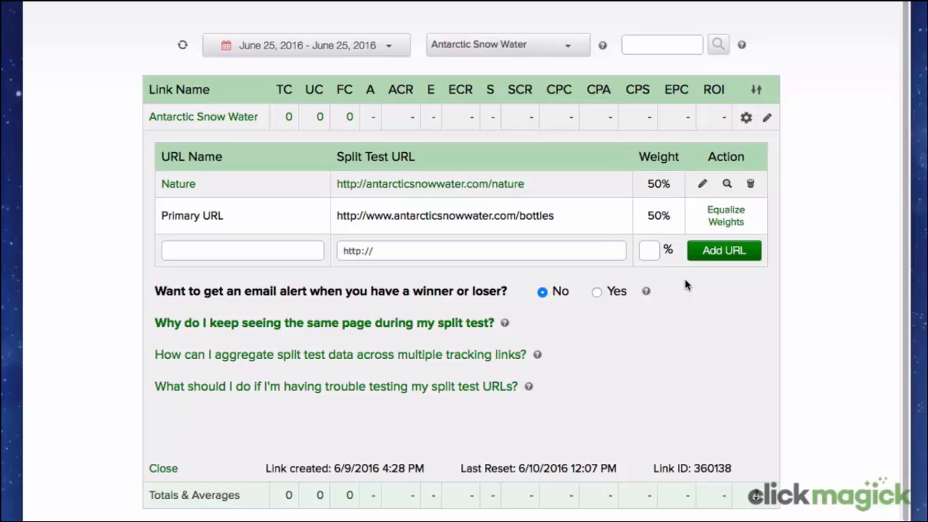
pyautogui.click(596, 292)
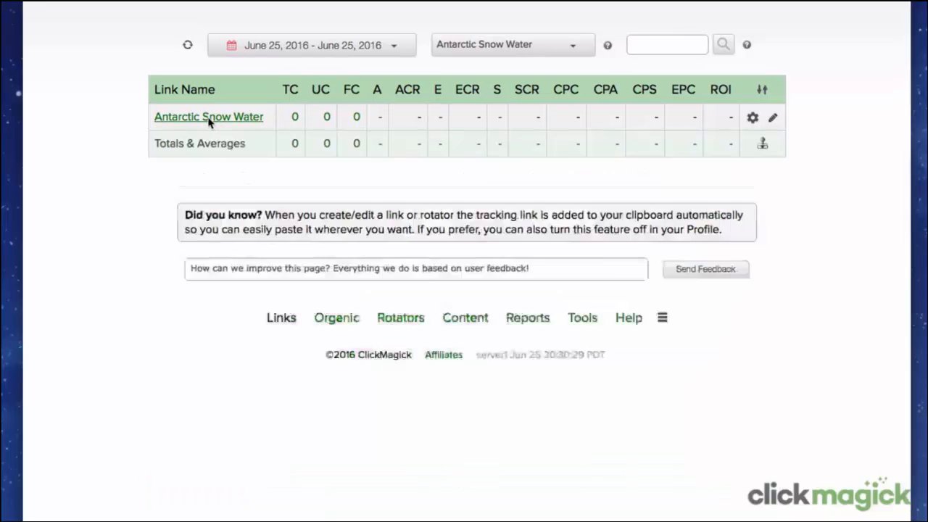
# - Highlight the tracking URL in the Antarctic Snow Water link's details and review the link's split test setup
pyautogui.click(207, 121)
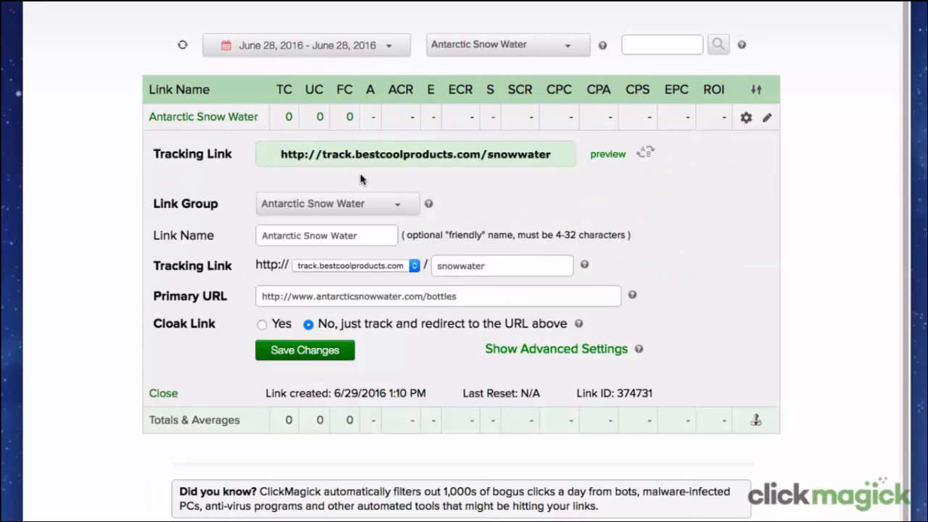
pyautogui.click(400, 154)
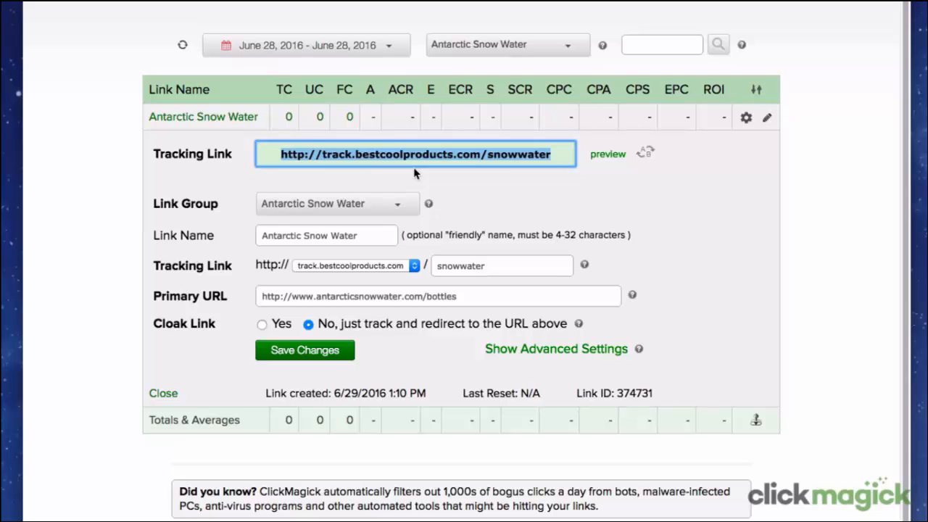
pyautogui.click(645, 153)
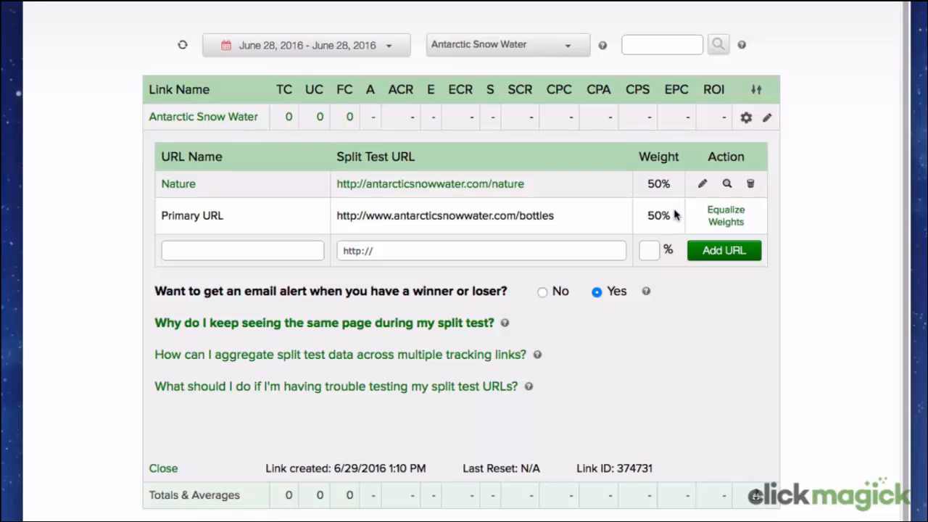
# - Preview the Antarctic Snow Water tracking link's destination page and return to the link's details
pyautogui.click(222, 119)
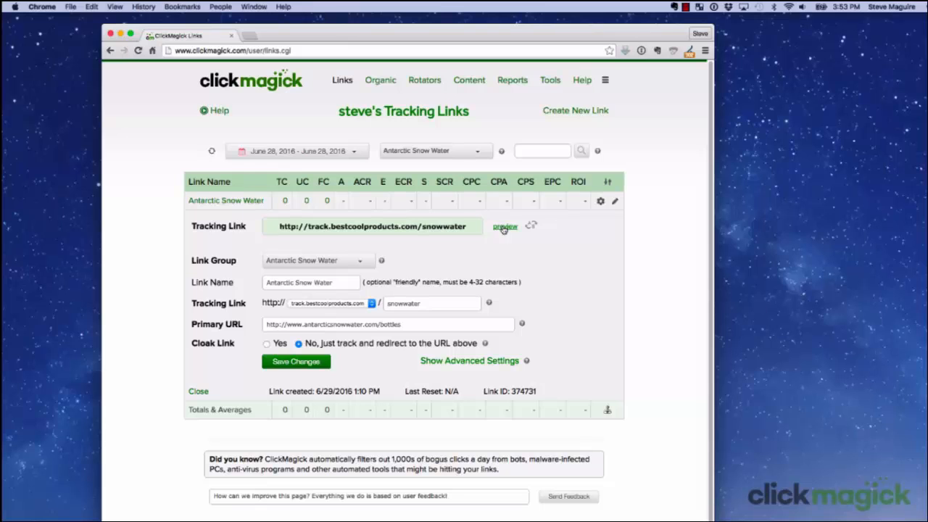
pyautogui.click(504, 227)
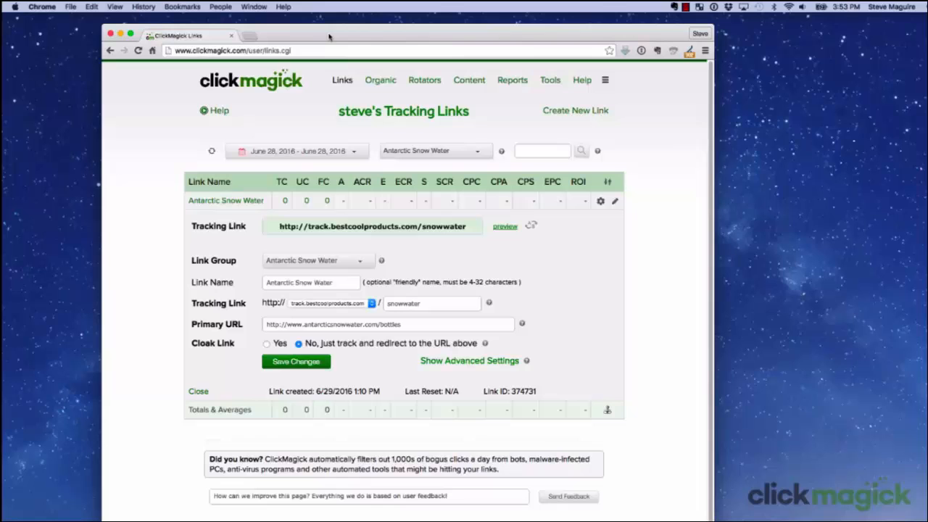
pyautogui.click(329, 34)
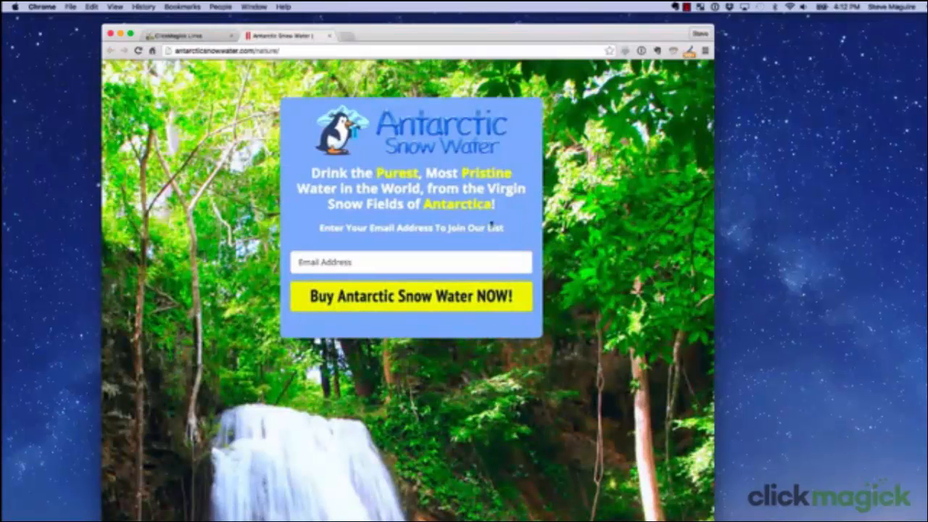
pyautogui.click(211, 38)
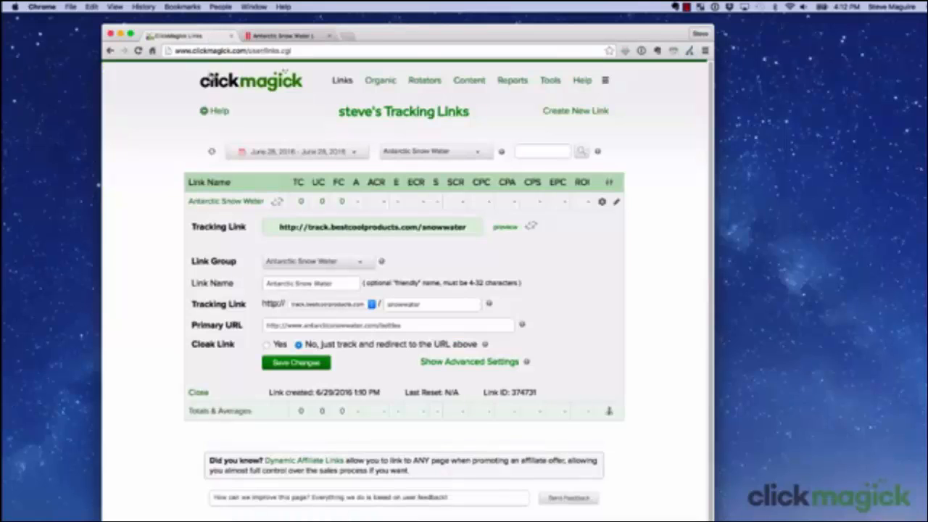
pyautogui.click(332, 226)
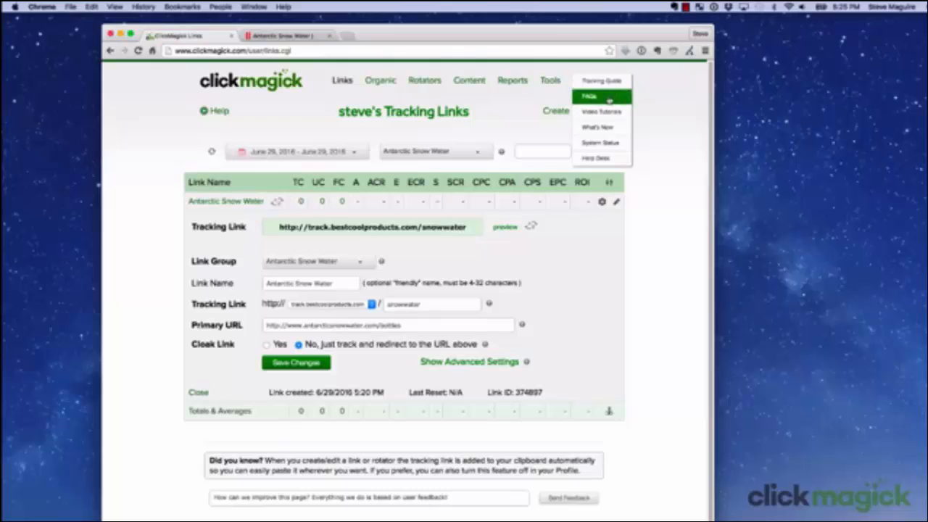
# - Open the Frequently Asked Questions page and search it for "testing"
pyautogui.click(590, 96)
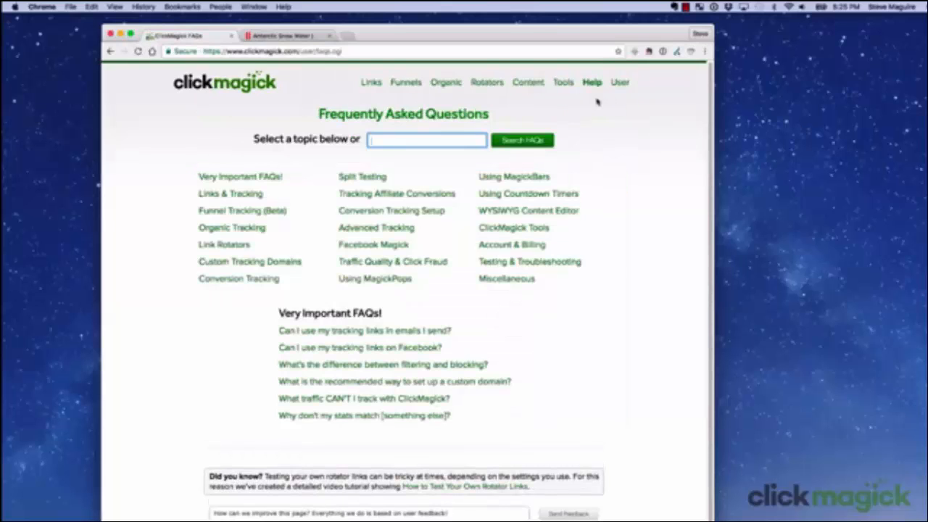
pyautogui.click(398, 141)
pyautogui.write('testing')
pyautogui.click(528, 144)
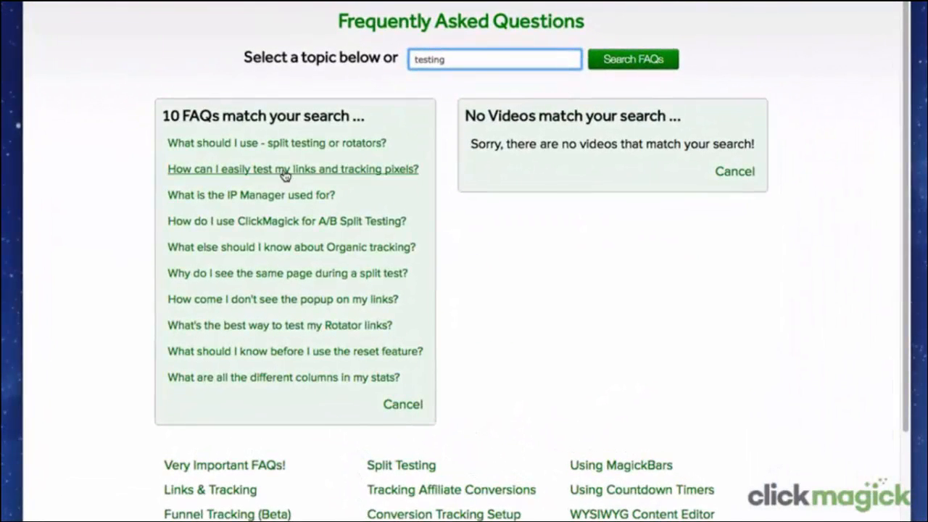
# - Read the FAQ on easily testing links and tracking pixels, highlighting the URL that deletes tracking link cookies
pyautogui.click(284, 172)
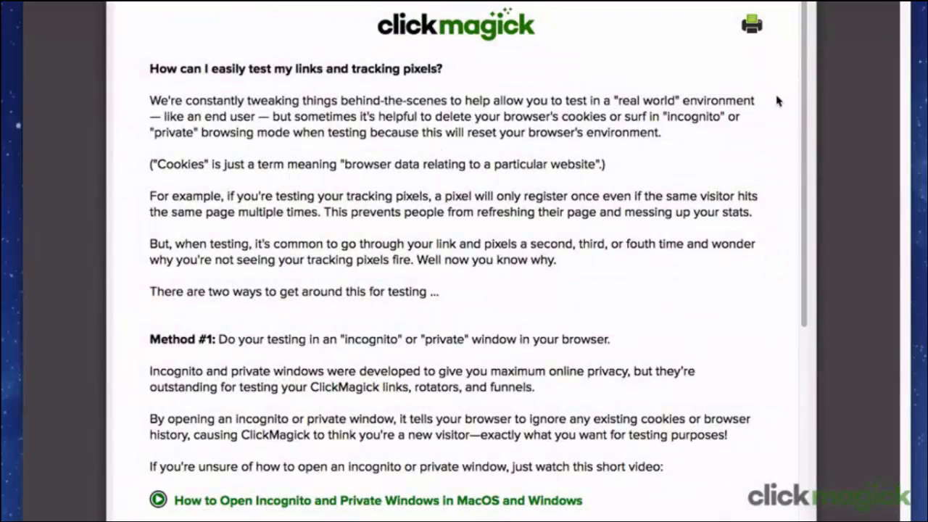
pyautogui.scroll(-10, 778, 185)
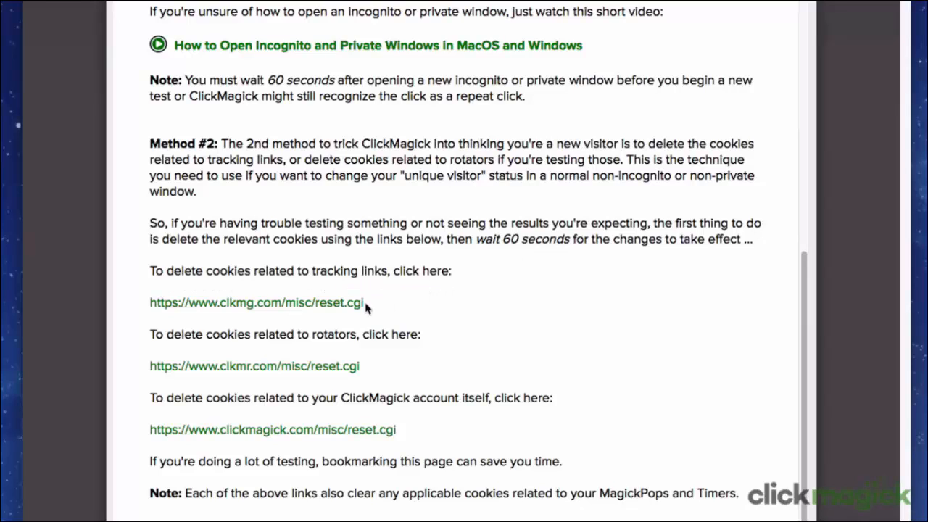
pyautogui.moveTo(365, 303); pyautogui.dragTo(147, 302)
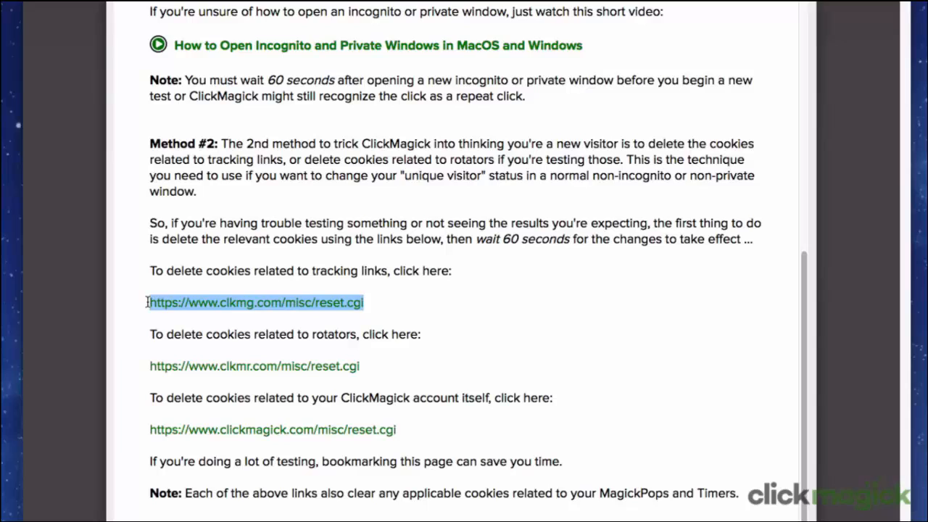
pyautogui.click(204, 321)
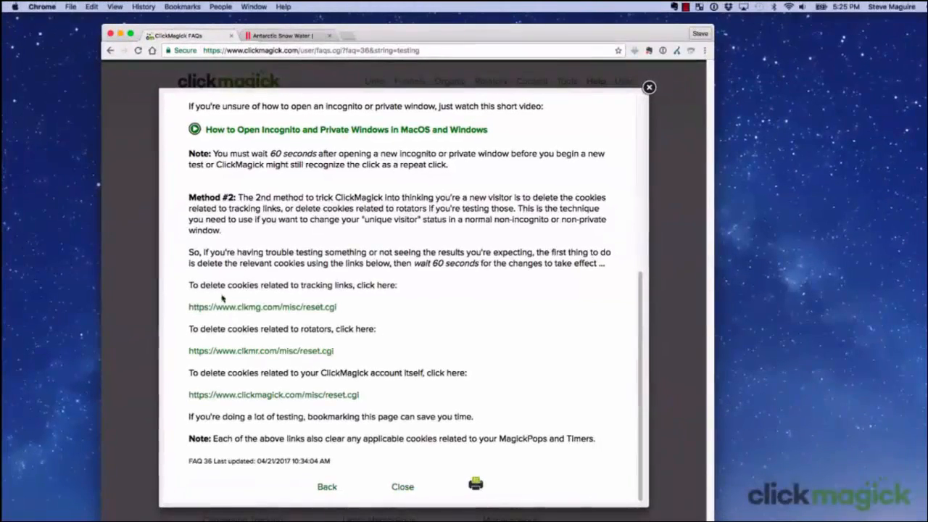
# - Look up the saved ClickMagick Reset Link Cookies bookmark and close the FAQ article
pyautogui.click(182, 6)
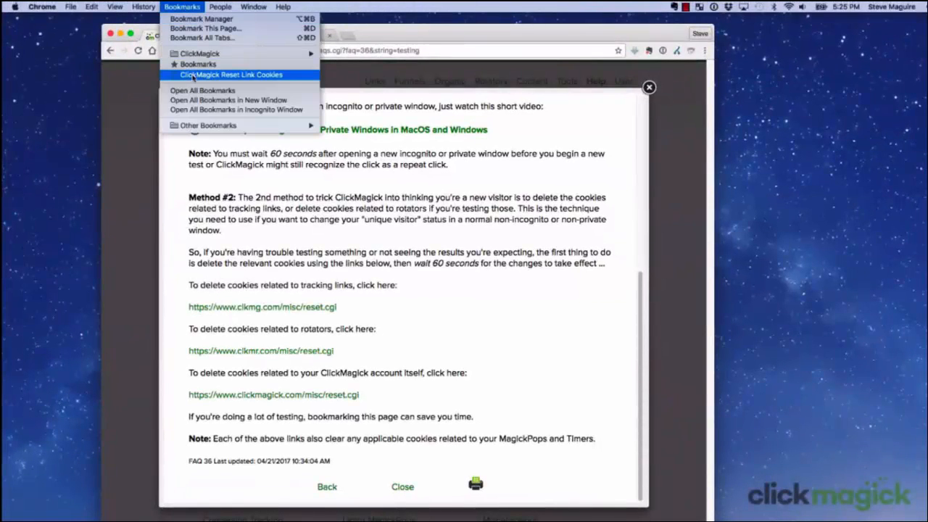
pyautogui.click(297, 75)
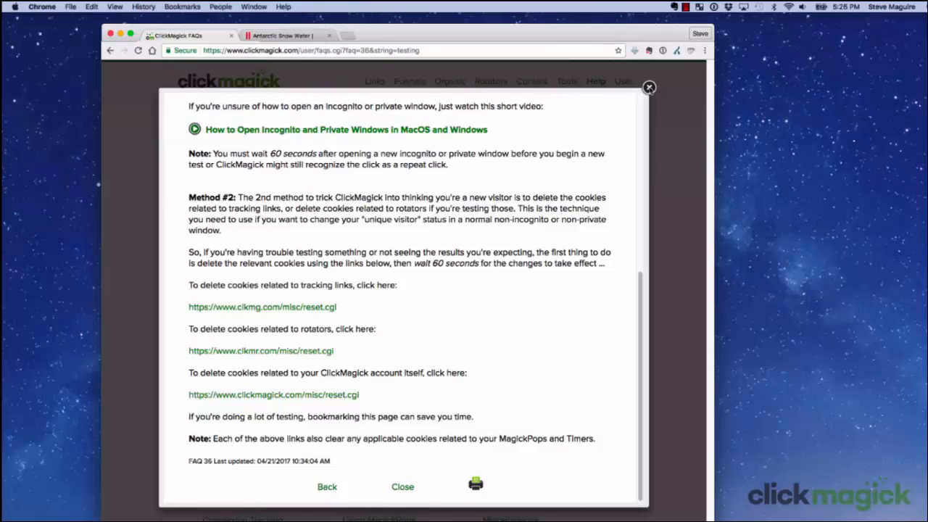
pyautogui.click(649, 87)
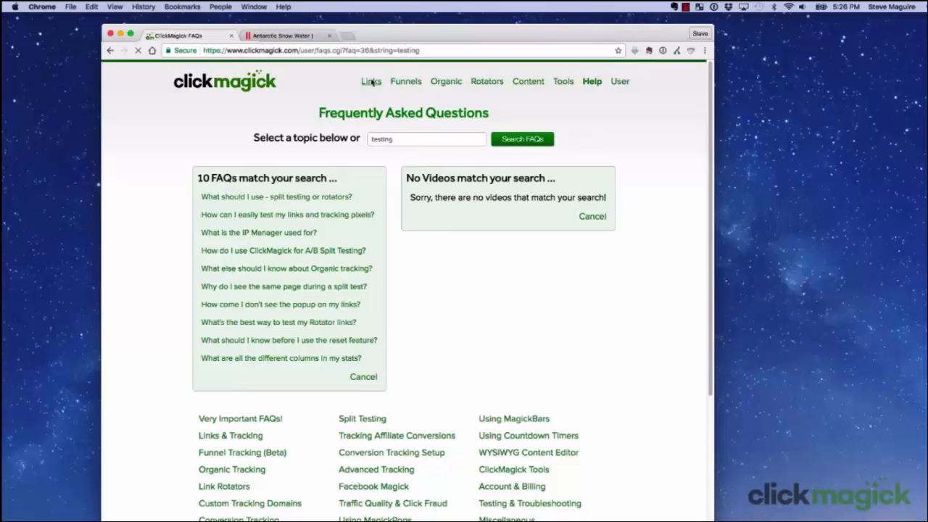
# - Open the Antarctic Snow Water link's details in the tracking links list and copy its tracking link URL
pyautogui.click(372, 83)
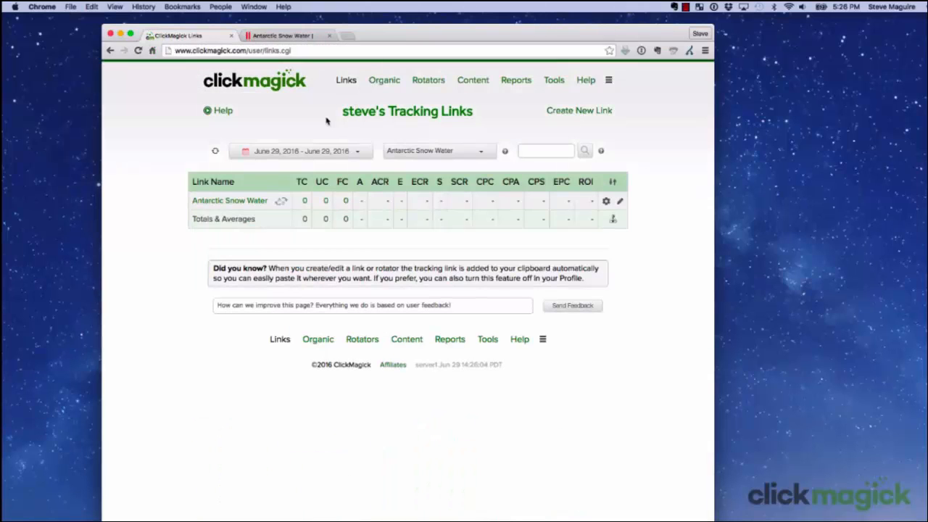
pyautogui.click(232, 201)
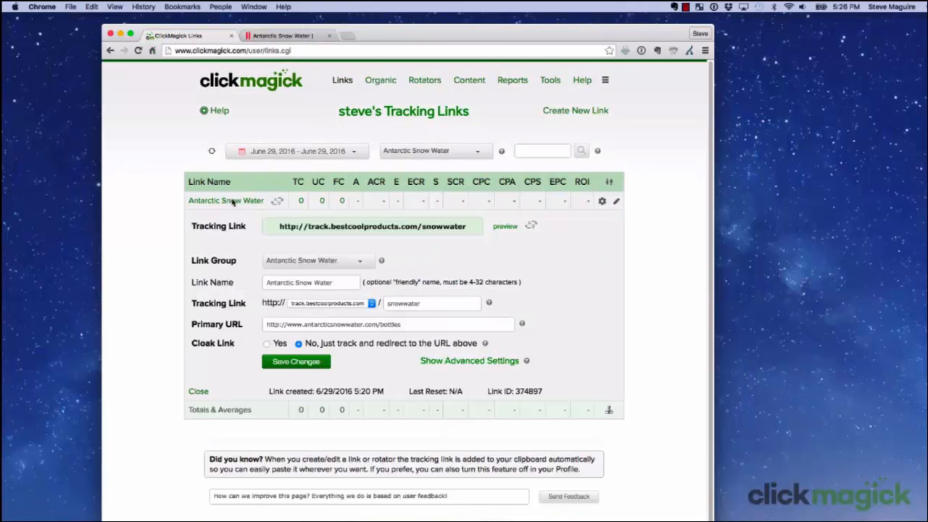
pyautogui.rightClick(360, 226)
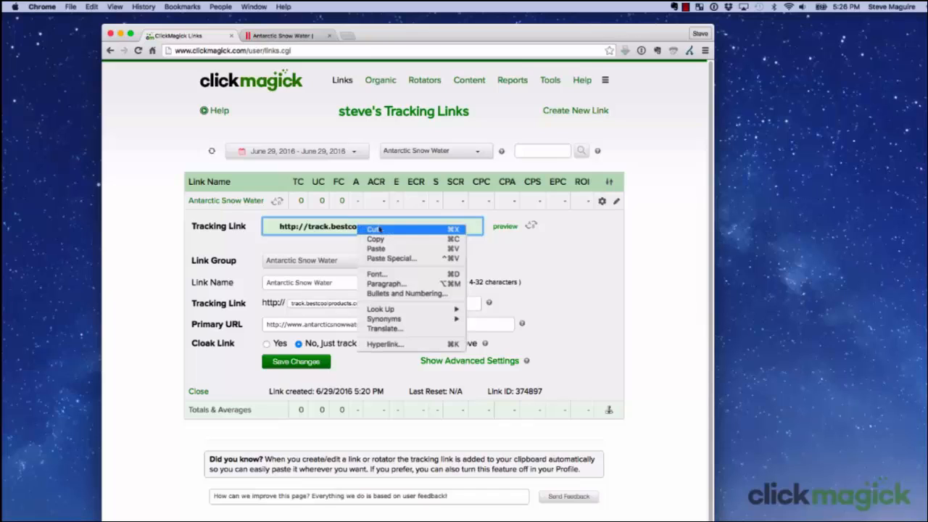
pyautogui.click(409, 242)
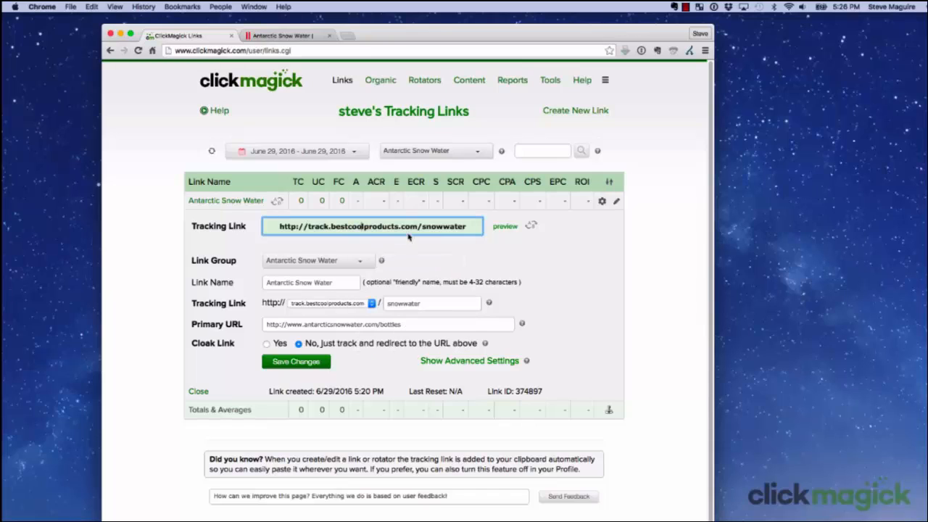
# - In a new browser tab, reset the link cookies with the ClickMagick Reset Link Cookies bookmark and load the copied tracking link
pyautogui.click(349, 37)
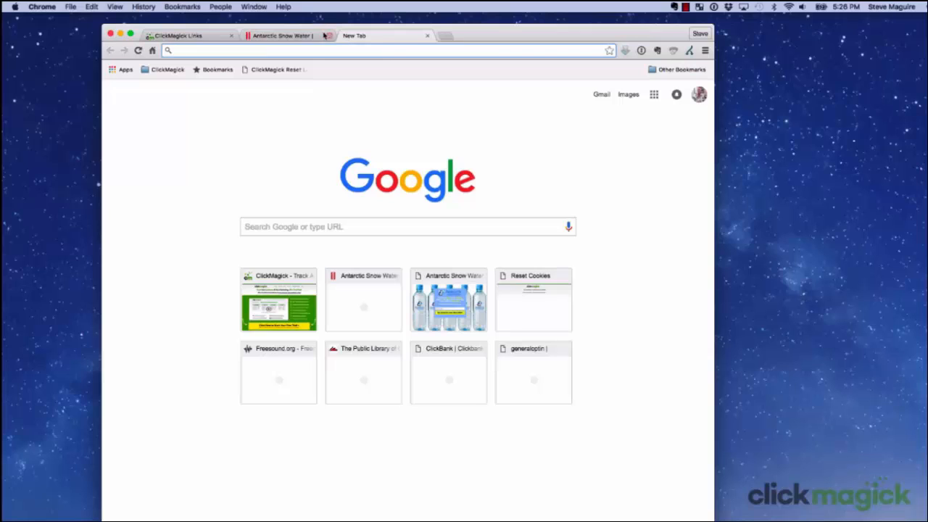
pyautogui.click(174, 8)
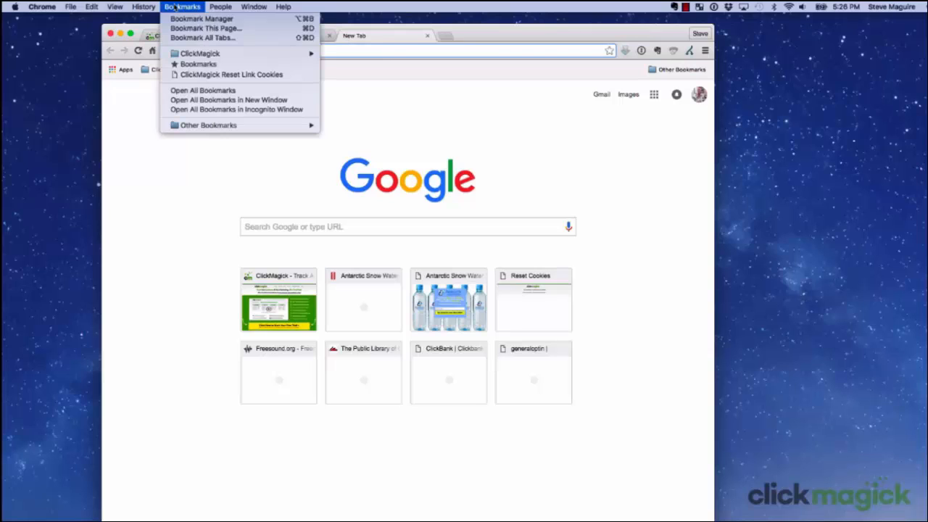
pyautogui.click(196, 75)
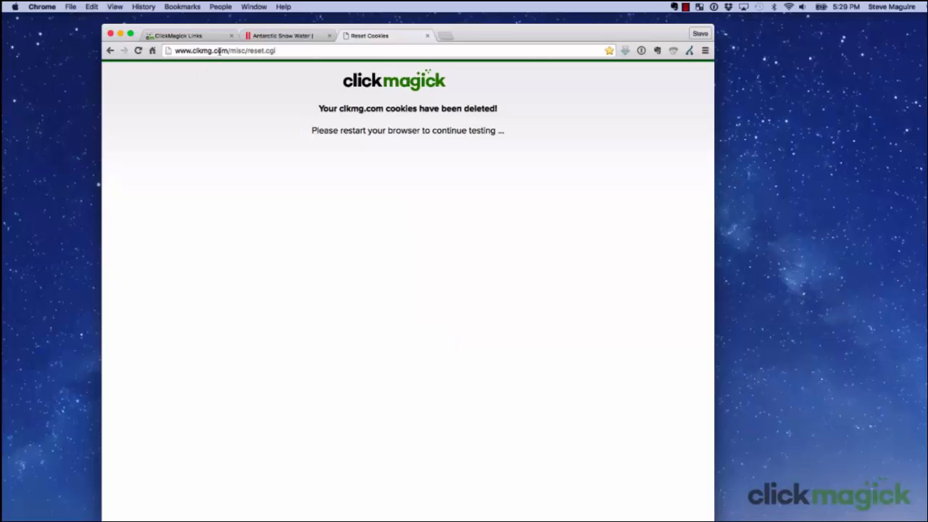
pyautogui.rightClick(218, 52)
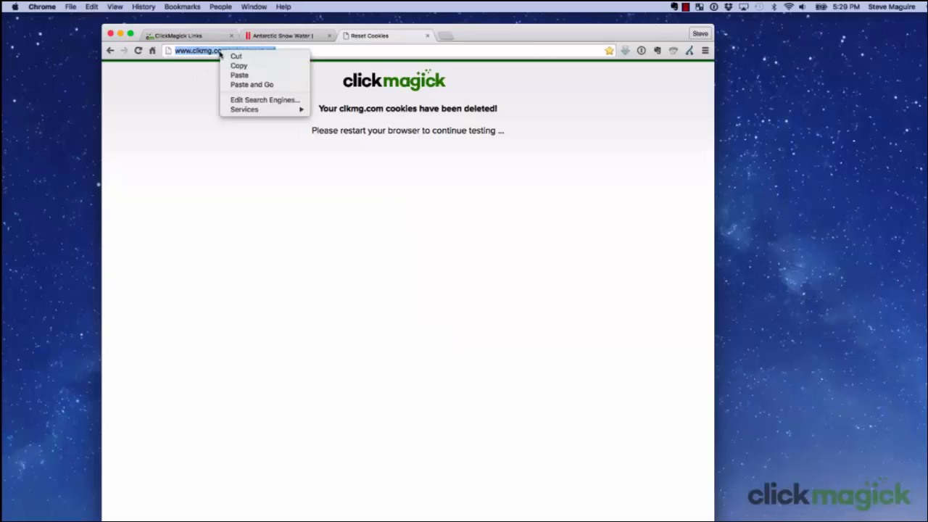
pyautogui.click(234, 75)
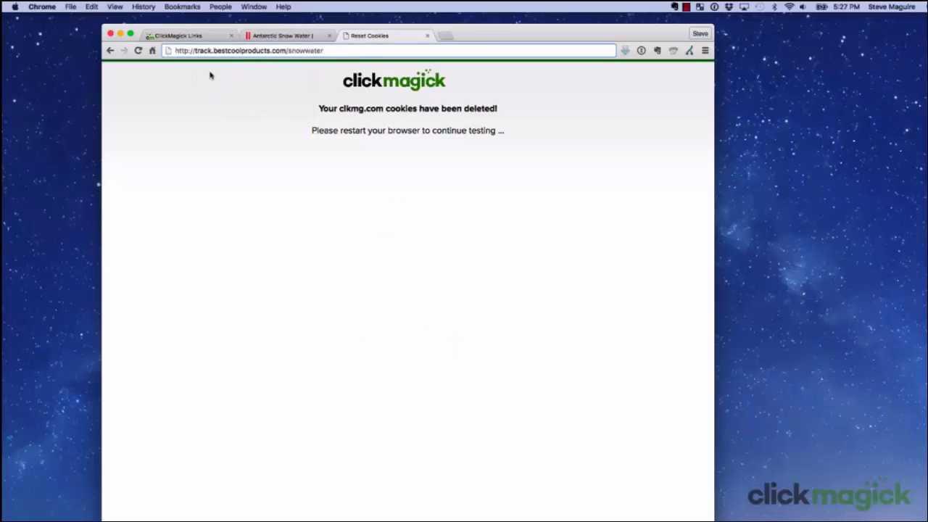
pyautogui.press('Return')
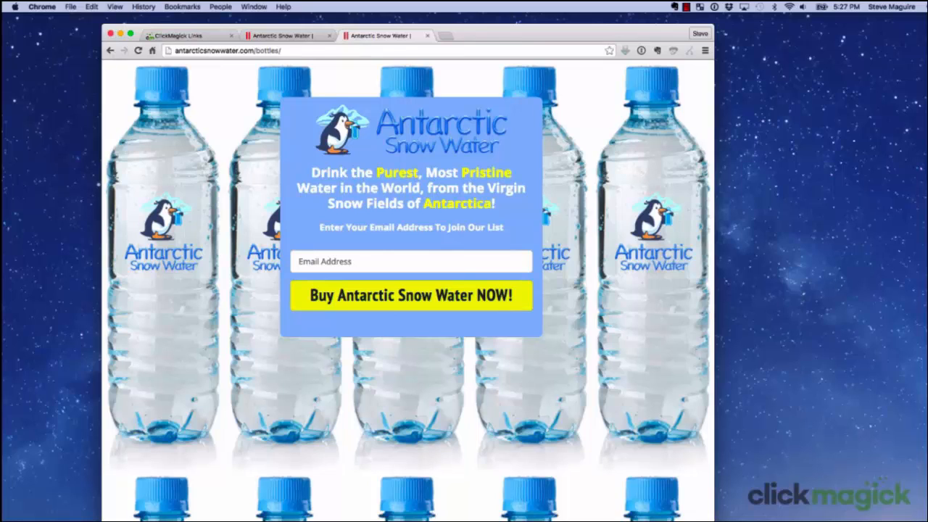
# - Reset the link cookies again and reload track.bestcoolproducts.com/snowwater for a second test click
pyautogui.click(186, 7)
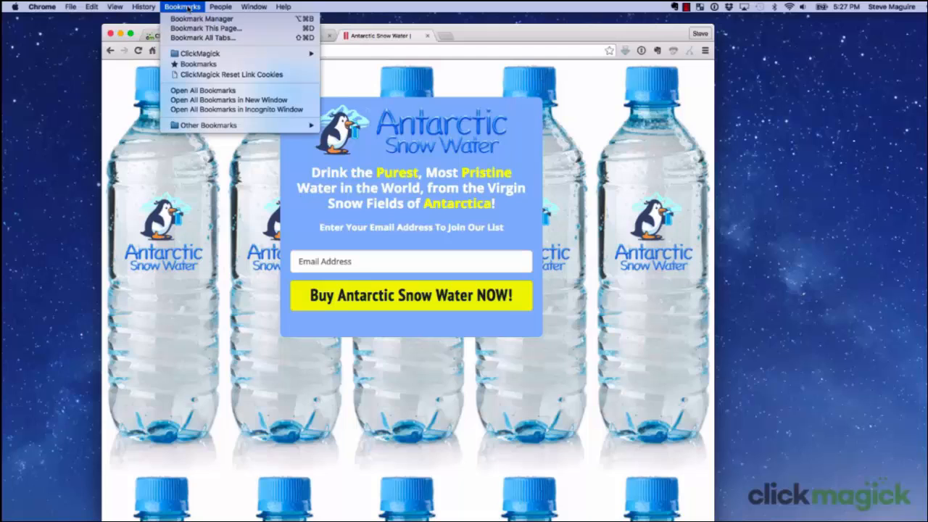
pyautogui.click(202, 74)
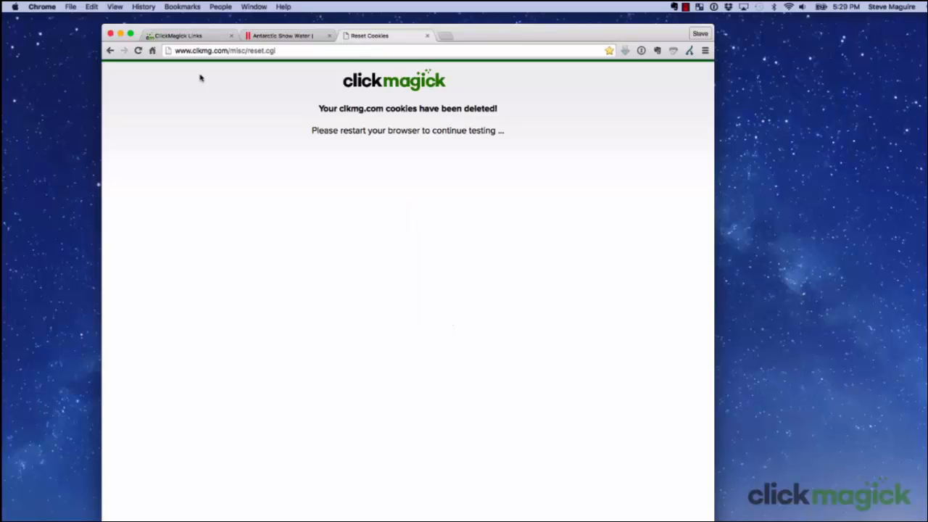
pyautogui.rightClick(219, 51)
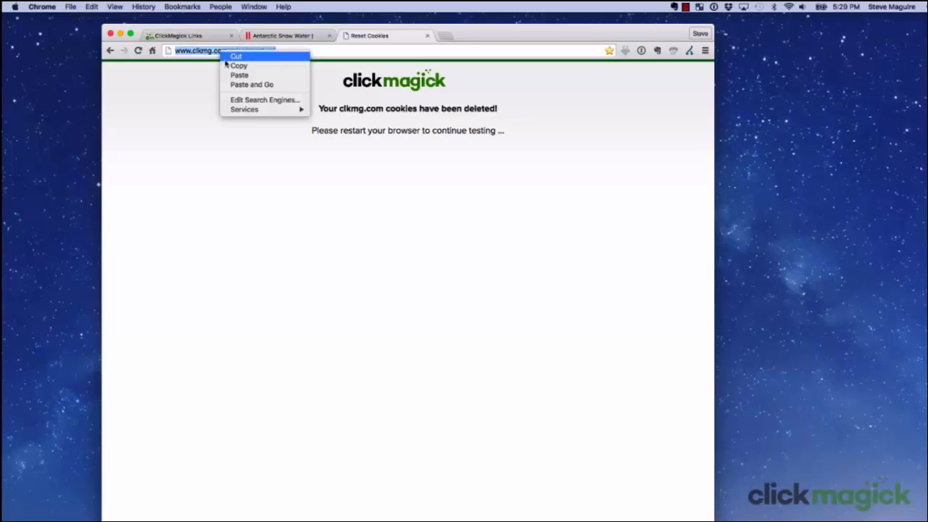
pyautogui.click(234, 77)
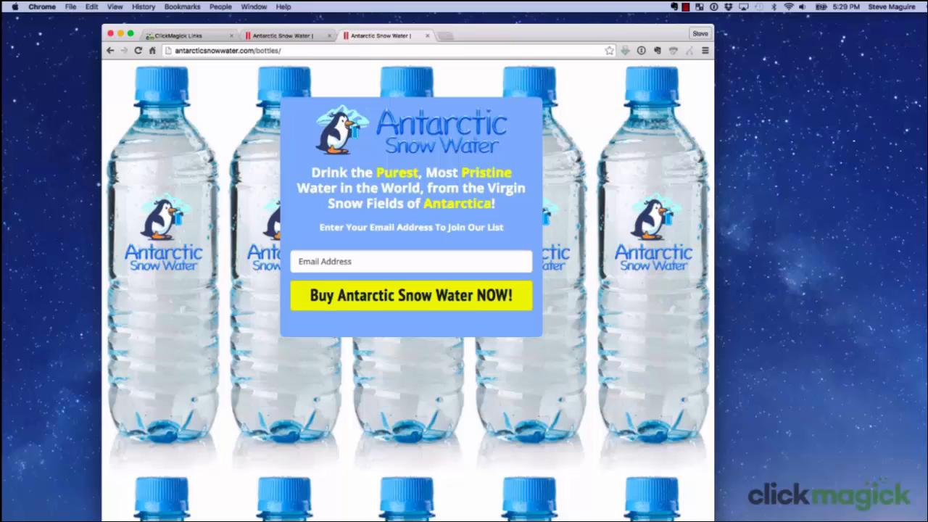
# - Clear the link cookies once more and load the tracking link for a third test click
pyautogui.click(195, 7)
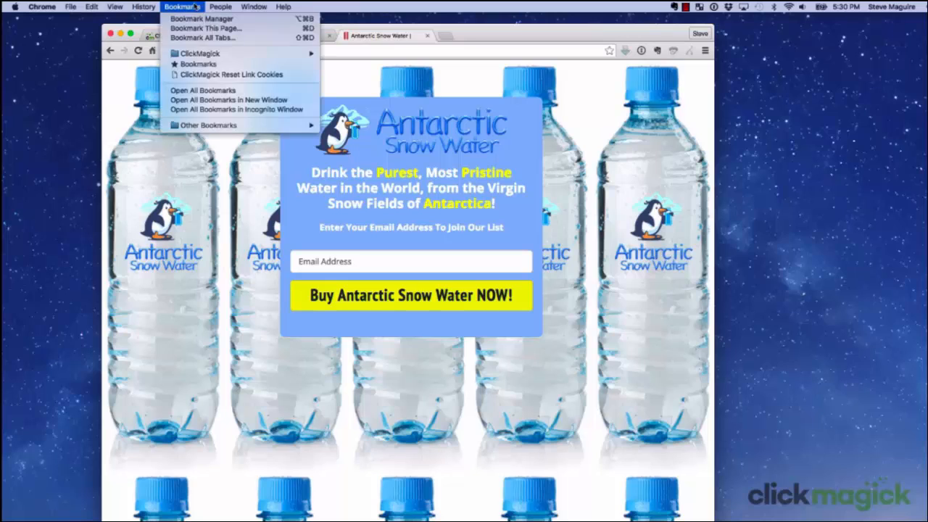
pyautogui.click(208, 77)
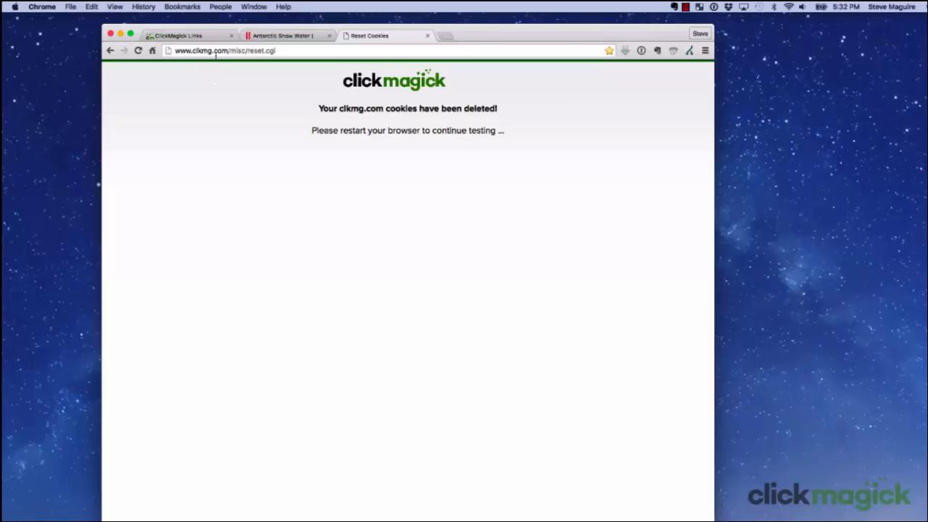
pyautogui.rightClick(217, 51)
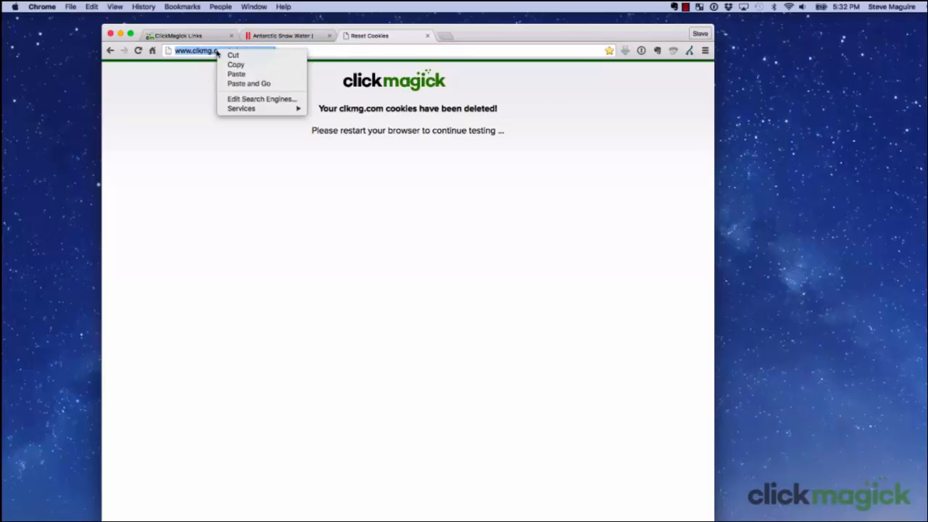
pyautogui.click(249, 74)
pyautogui.press('Return')
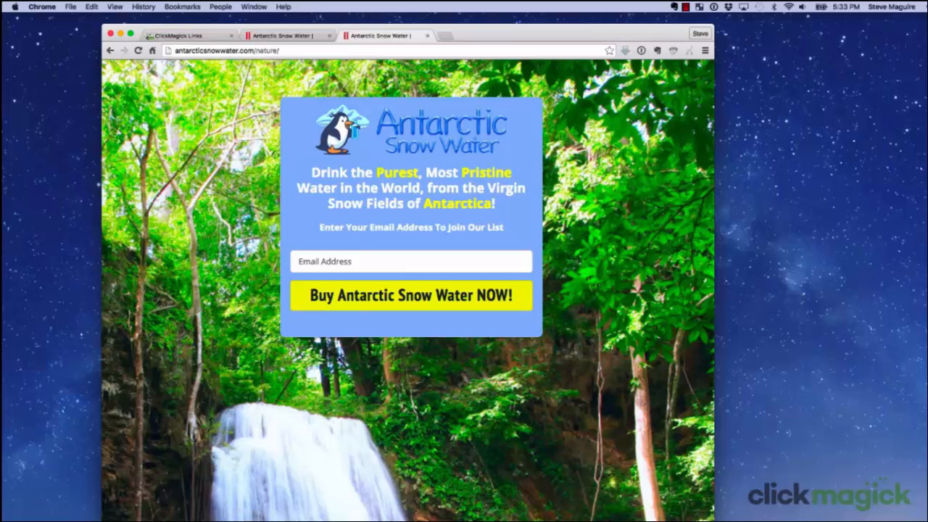
# - Refresh the tracking link stats, examine Antarctic Snow Water's click breakdown by Primary URL and Split-Test URL, and check the link's available actions
pyautogui.click(206, 37)
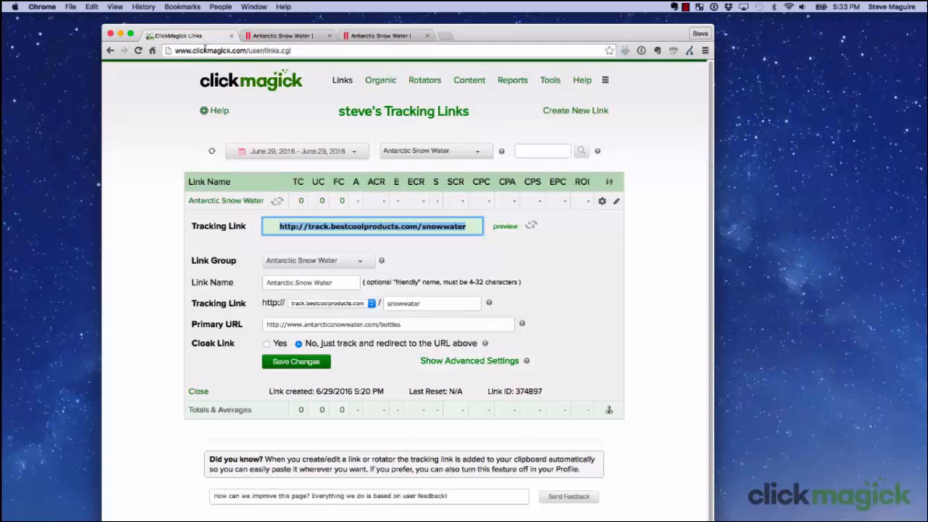
pyautogui.click(213, 150)
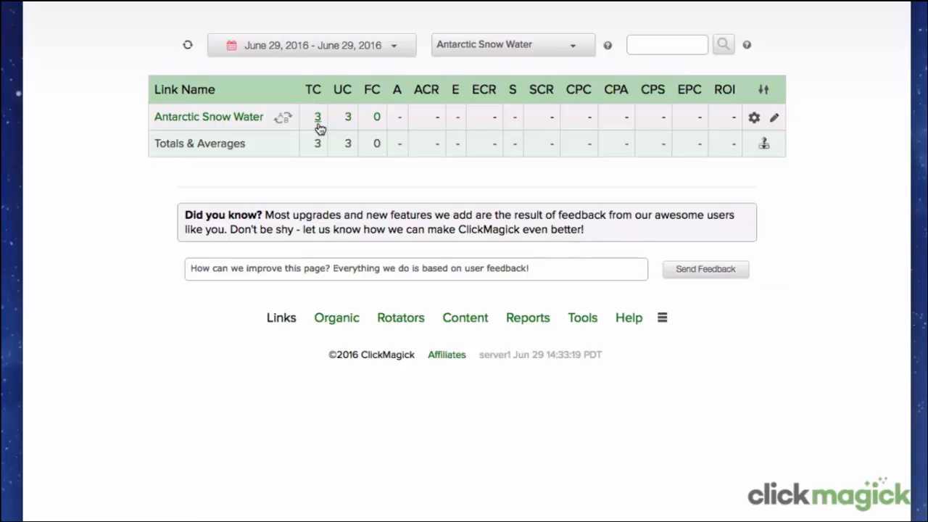
pyautogui.click(321, 124)
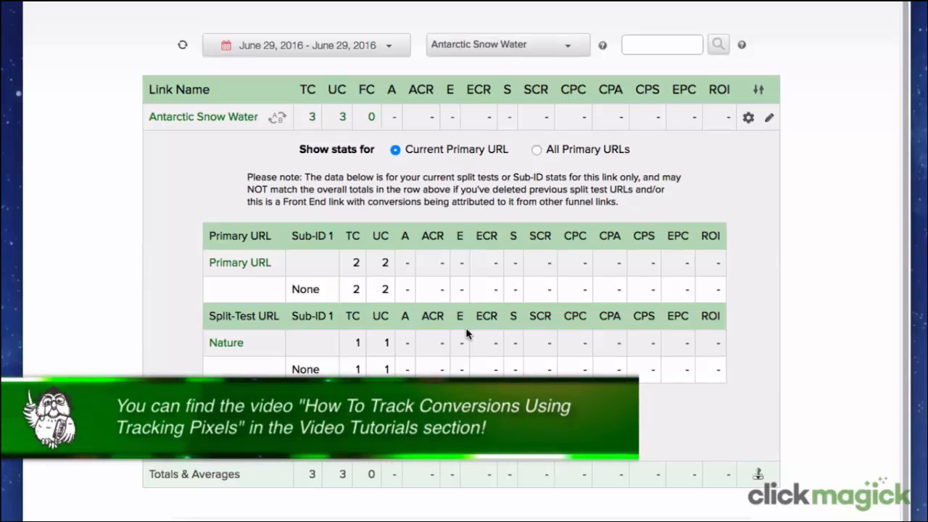
pyautogui.click(749, 119)
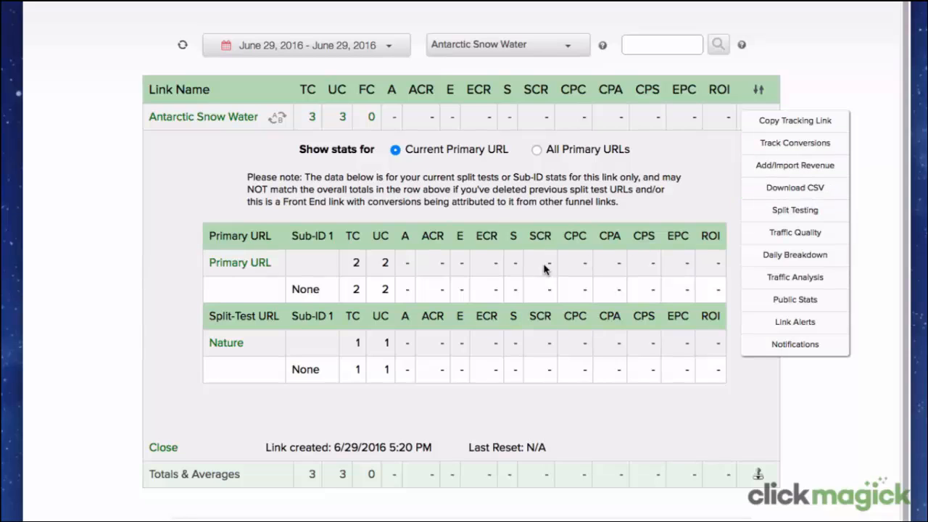
pyautogui.click(434, 276)
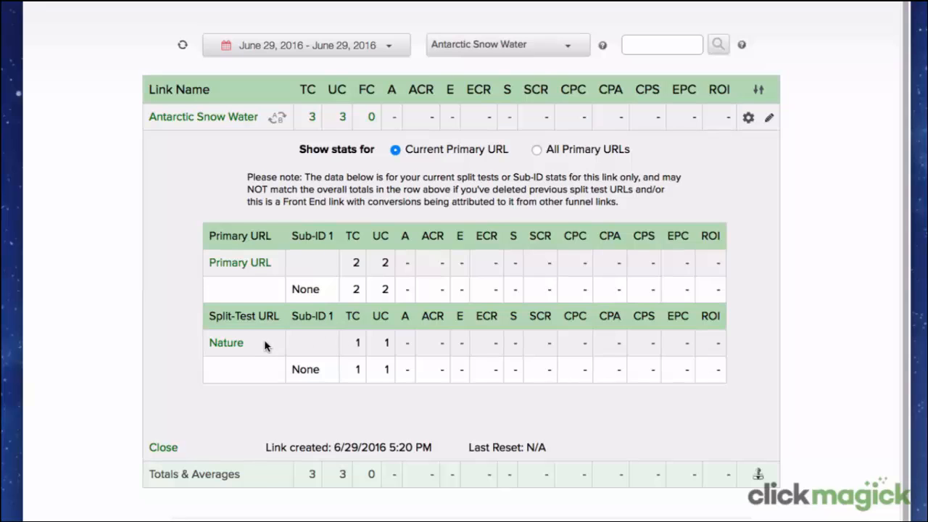
# - Reopen the Antarctic Snow Water link's details and view the nature landing page in its browser tab
pyautogui.click(205, 117)
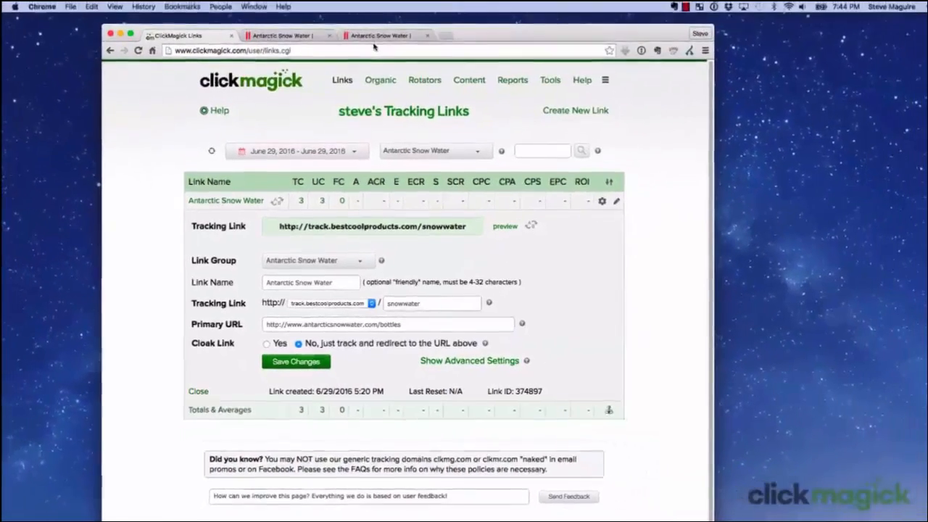
pyautogui.click(374, 38)
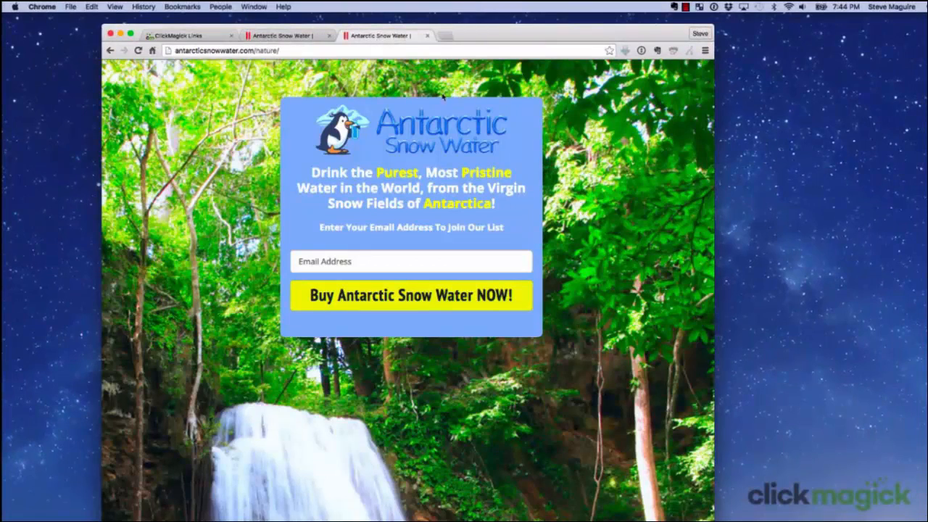